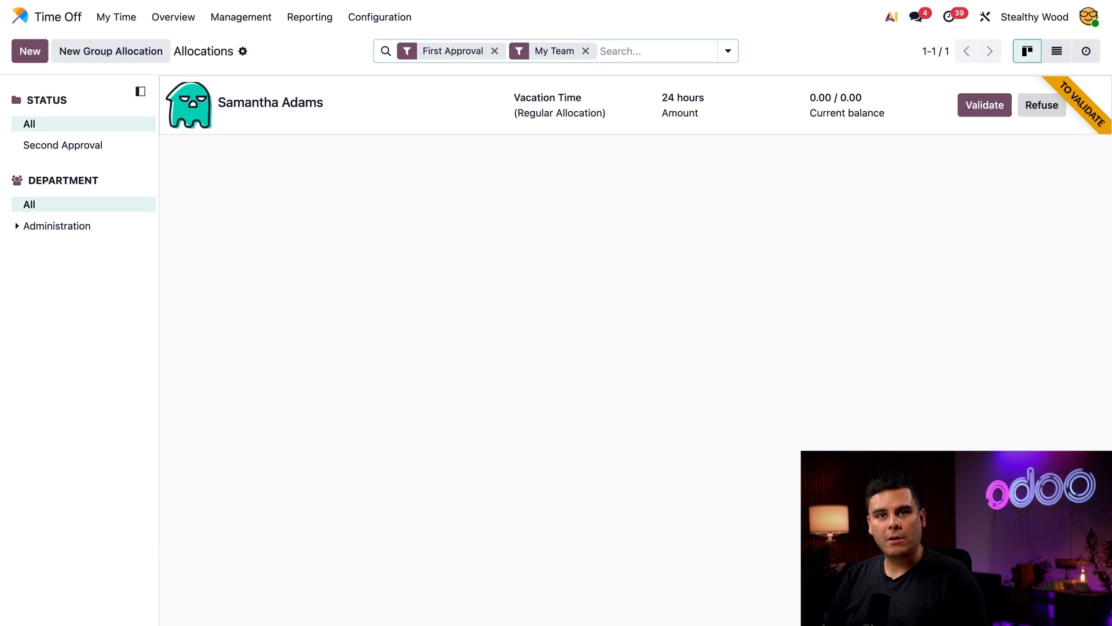
# - Open the employee's 24-hour Vacation Time allocation awaiting validation and change its time off type to Bonus Days
pyautogui.click(498, 124)
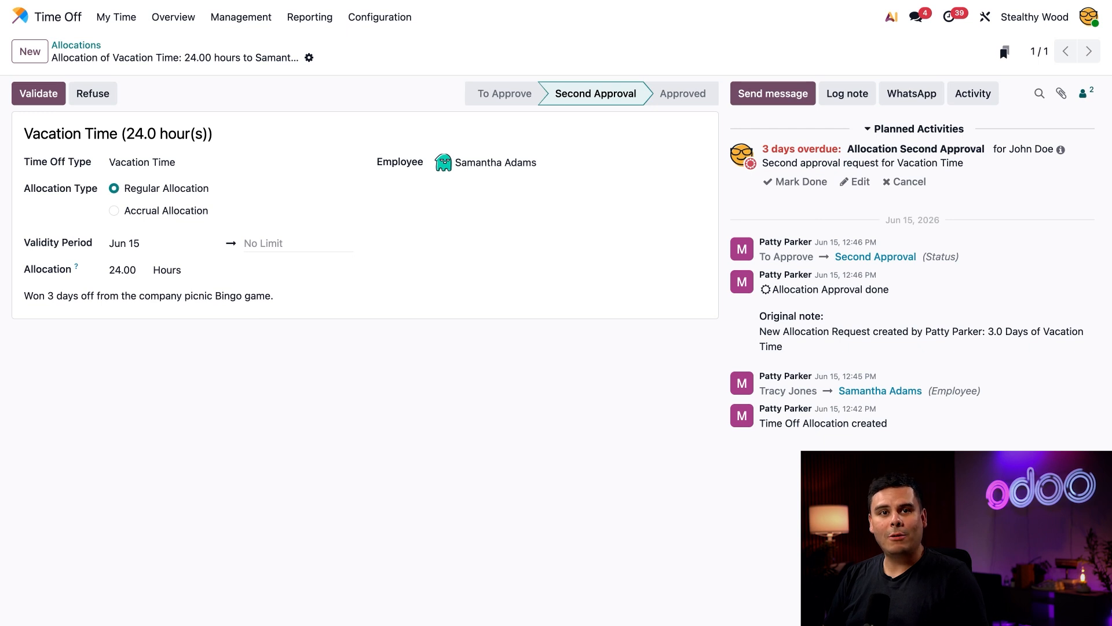
pyautogui.click(198, 164)
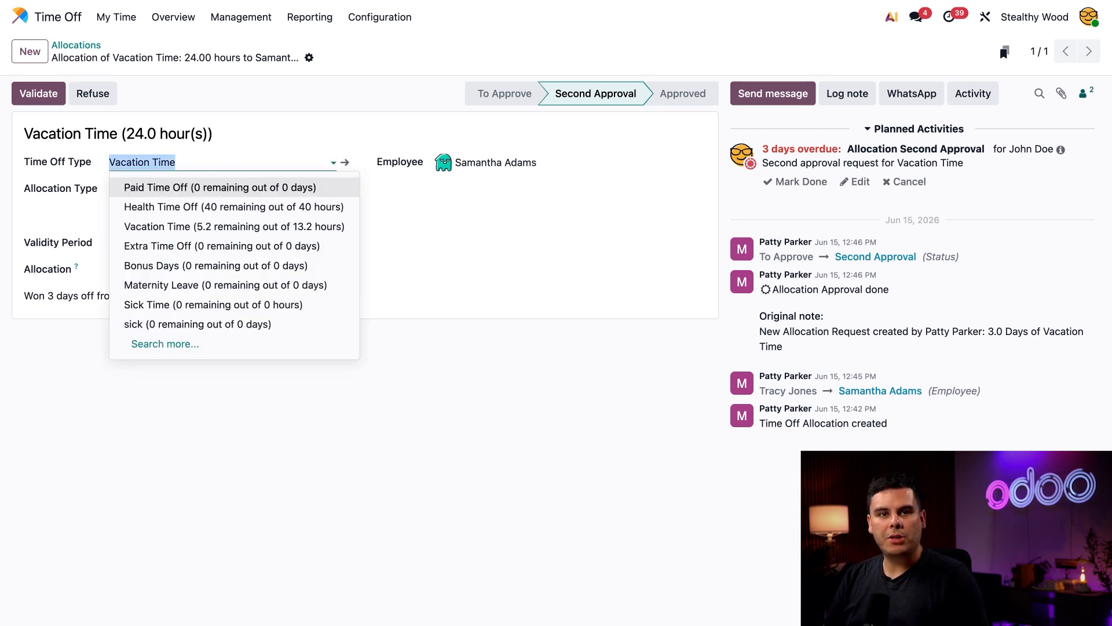
pyautogui.click(174, 265)
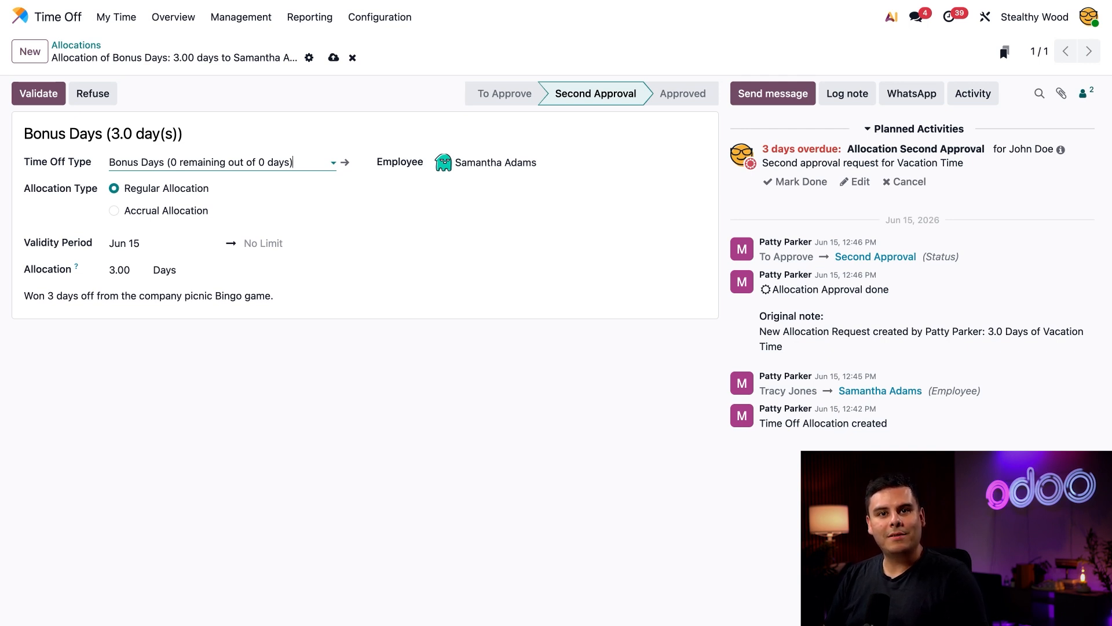
# - Set the Bonus Days allocation's validity period to end on December 31, 2026, and validate the request
pyautogui.click(261, 246)
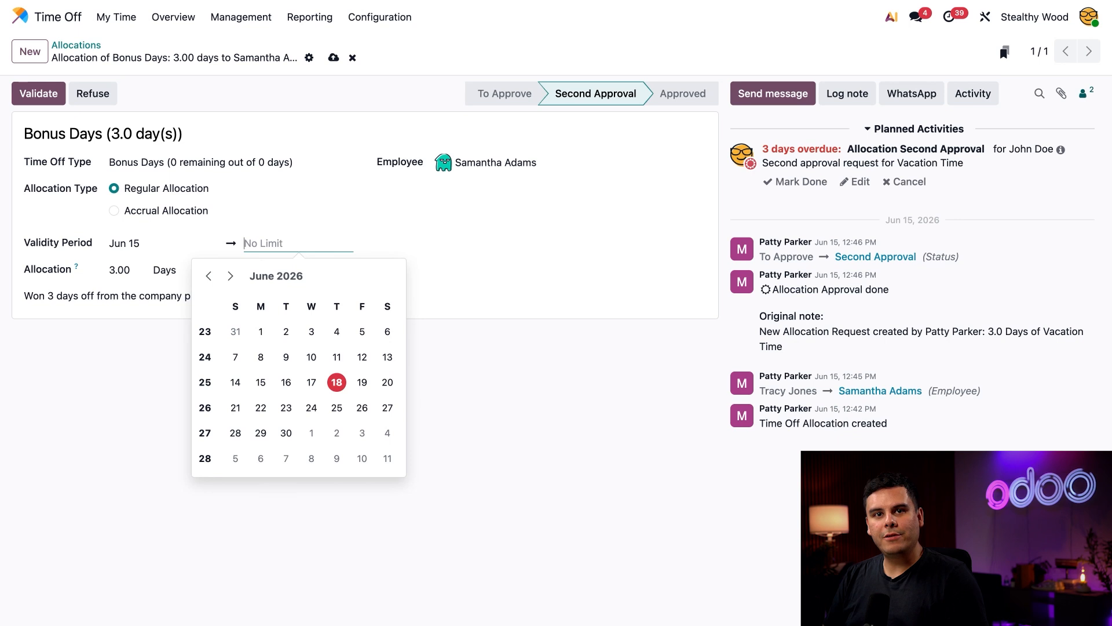
pyautogui.click(231, 277)
pyautogui.click(231, 277)
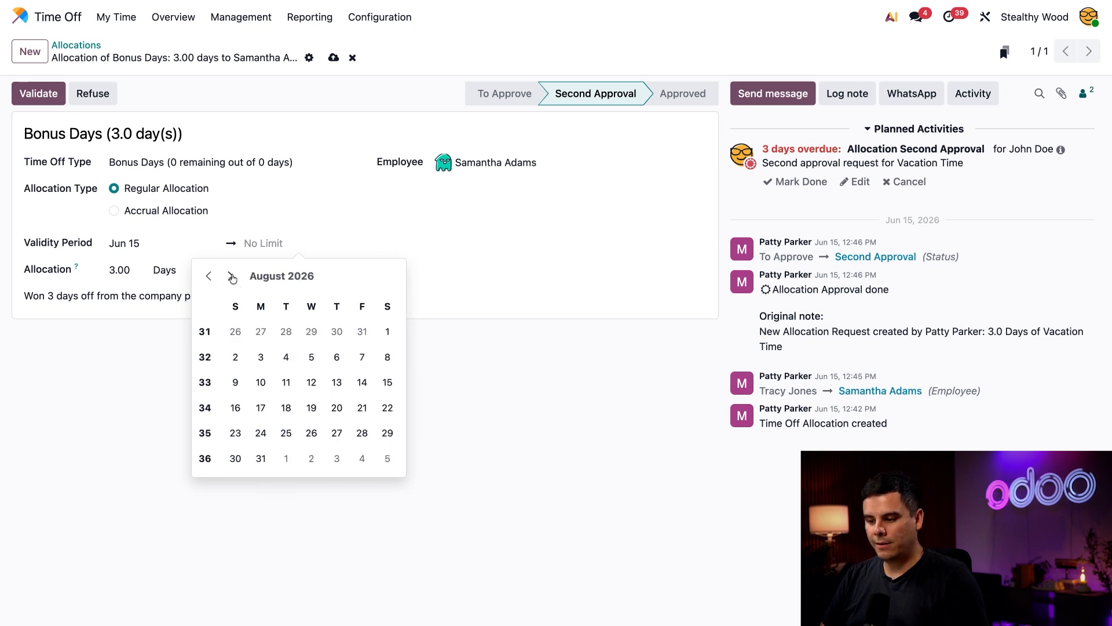
pyautogui.click(230, 276)
pyautogui.click(230, 277)
pyautogui.click(231, 276)
pyautogui.click(231, 276)
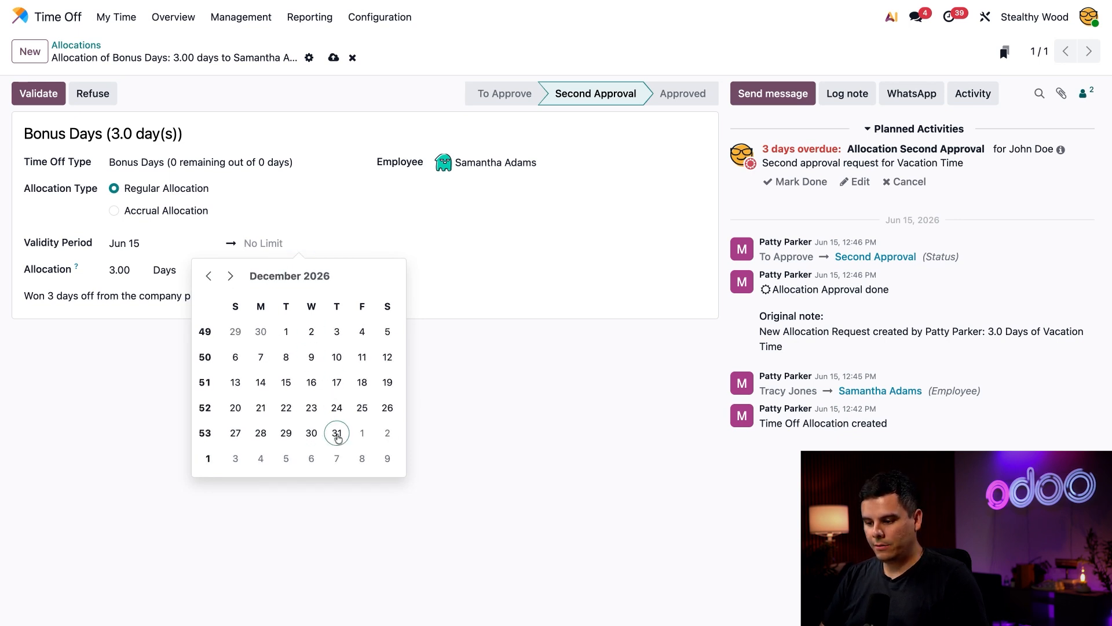
pyautogui.click(337, 433)
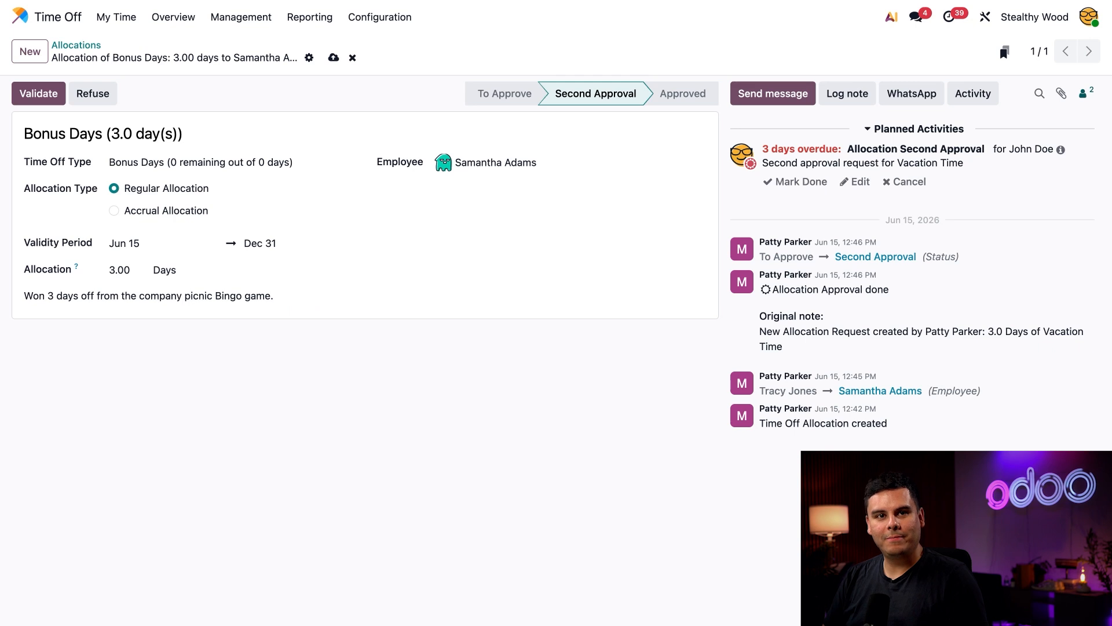
pyautogui.click(39, 95)
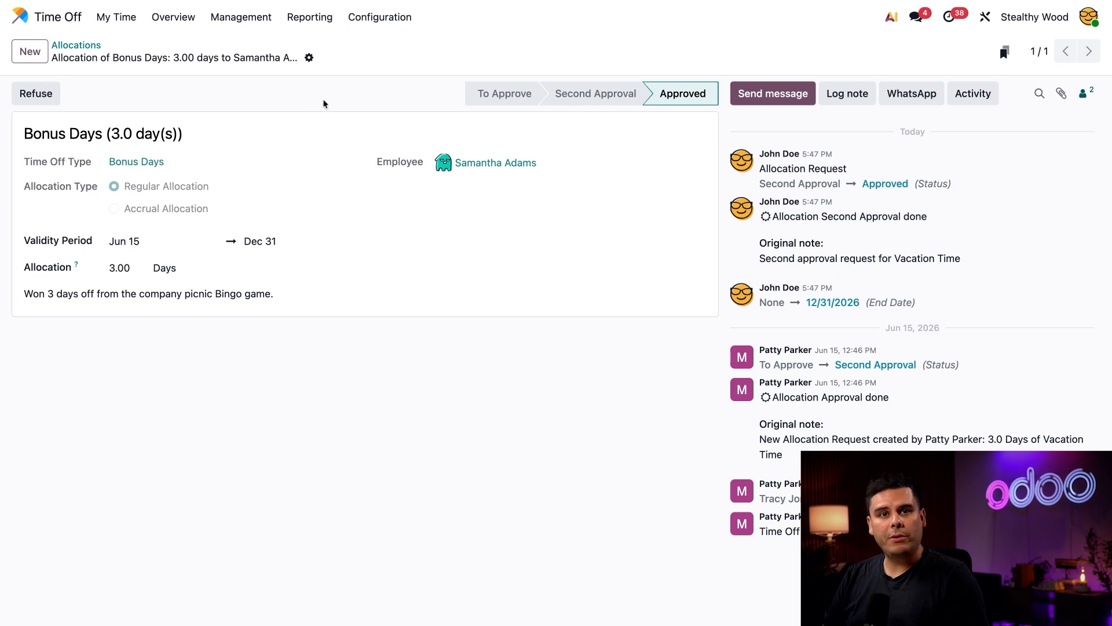
# - Return to the managed allocations list, view a blank individual allocation form and discard it
pyautogui.click(241, 17)
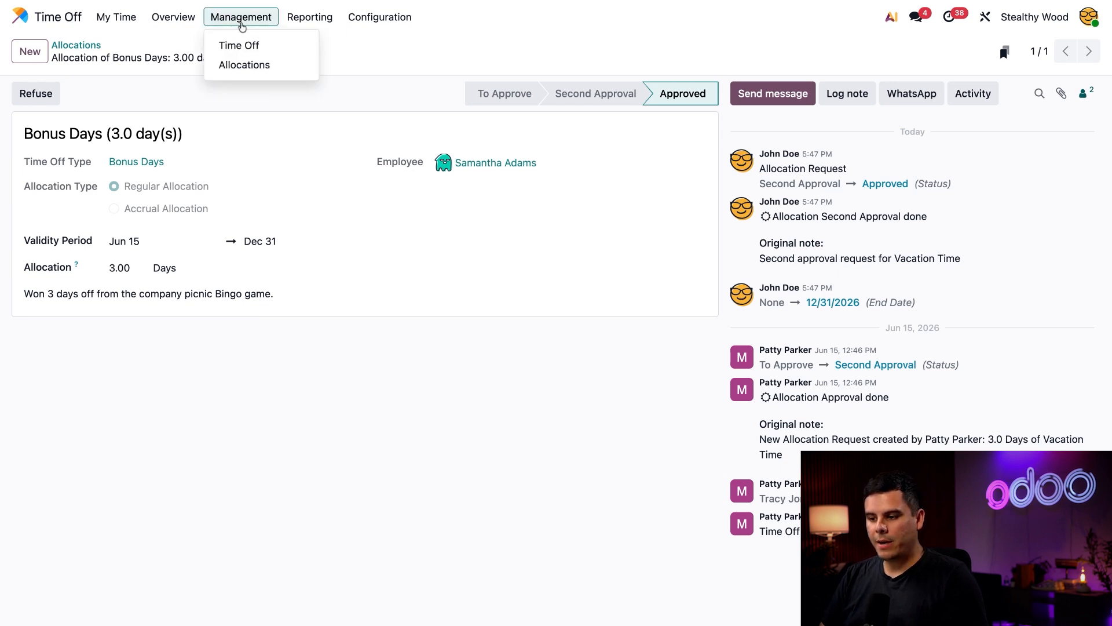
pyautogui.click(238, 69)
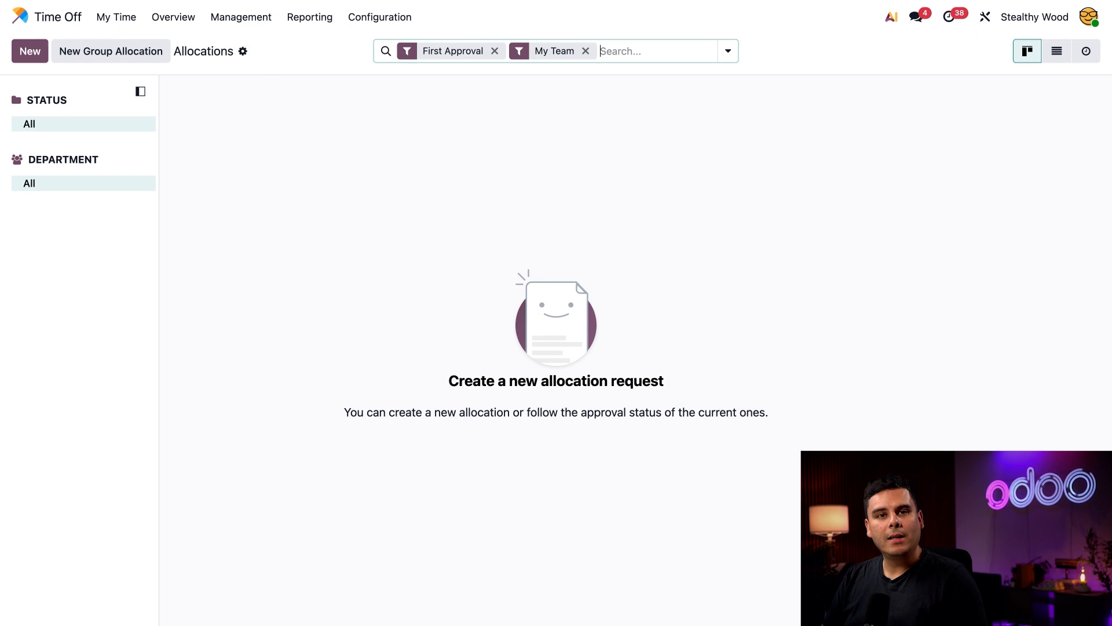
pyautogui.click(30, 51)
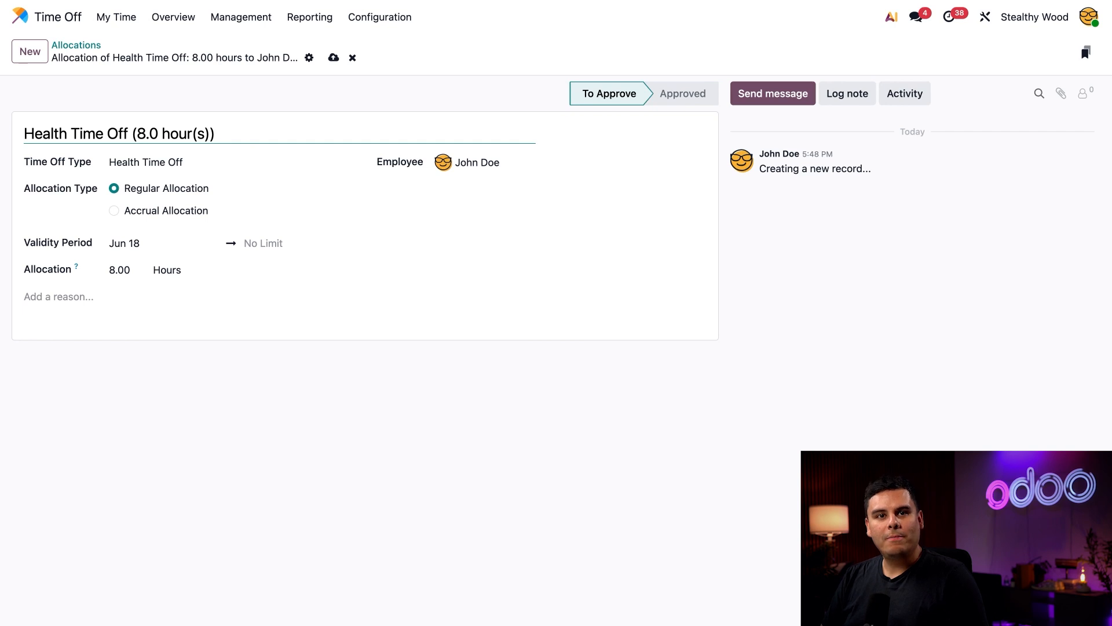
pyautogui.click(352, 57)
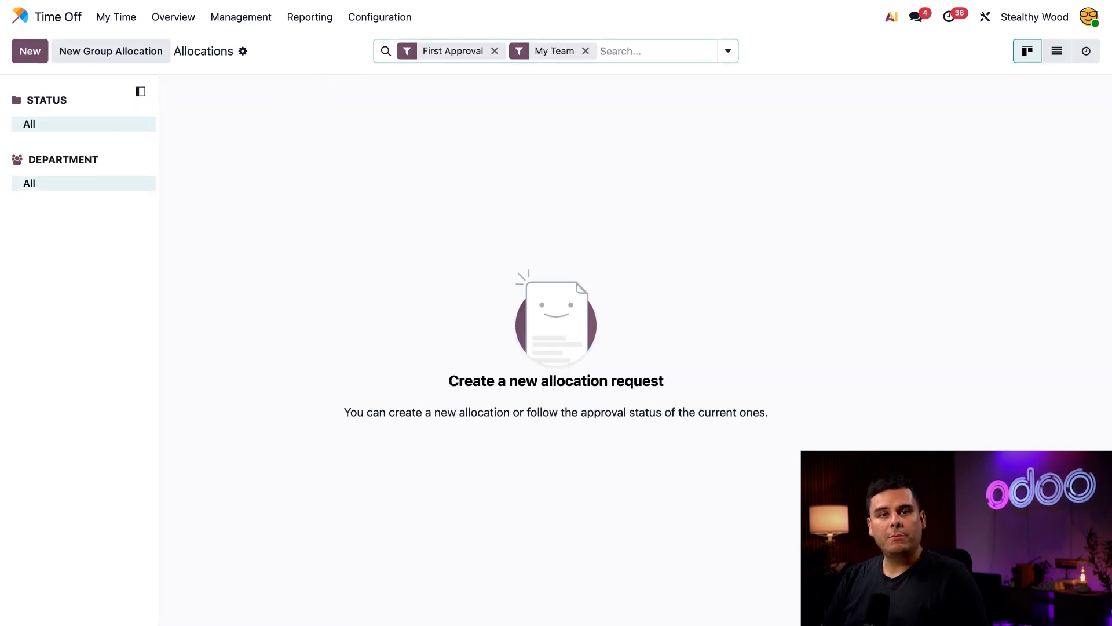
# - Start a new group allocation granted By Employee for all employees, with Health Time Off as the time off type
pyautogui.click(125, 52)
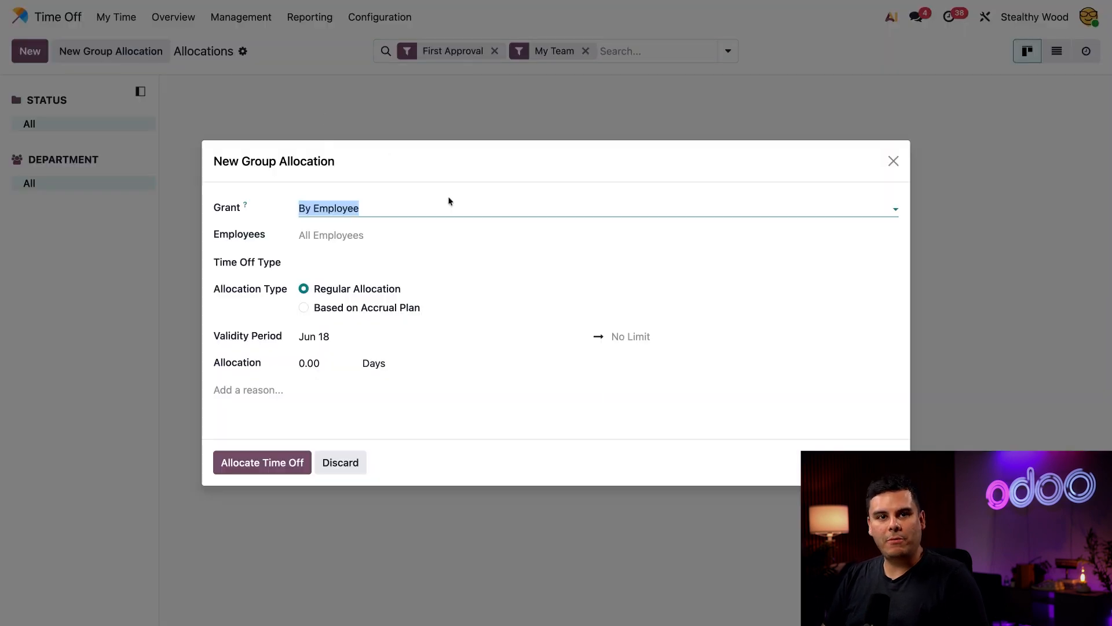
pyautogui.click(382, 214)
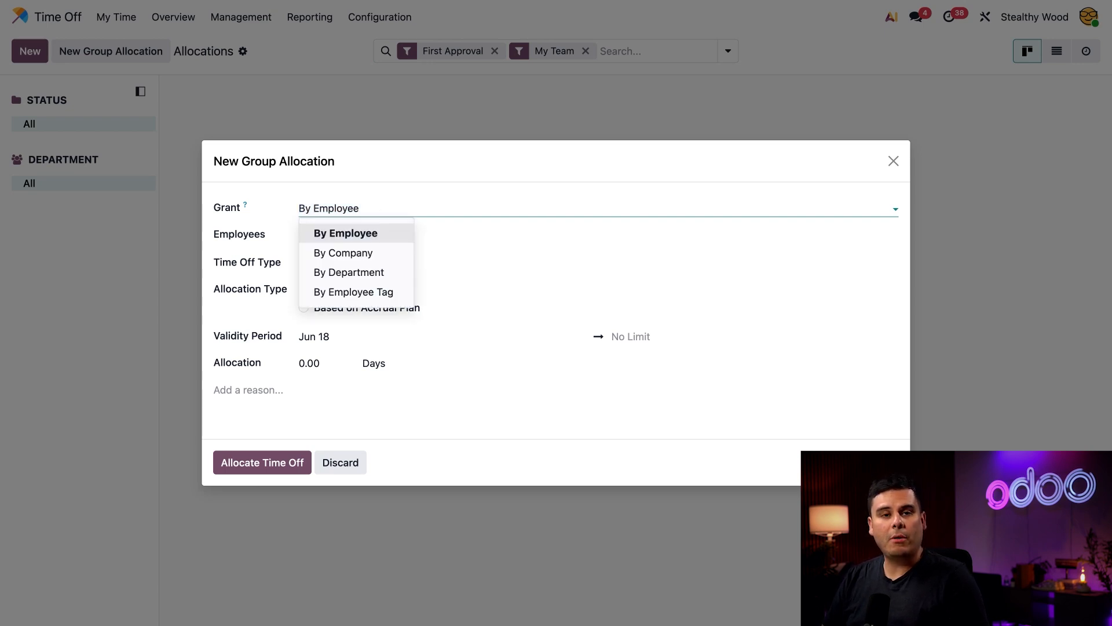
pyautogui.click(359, 238)
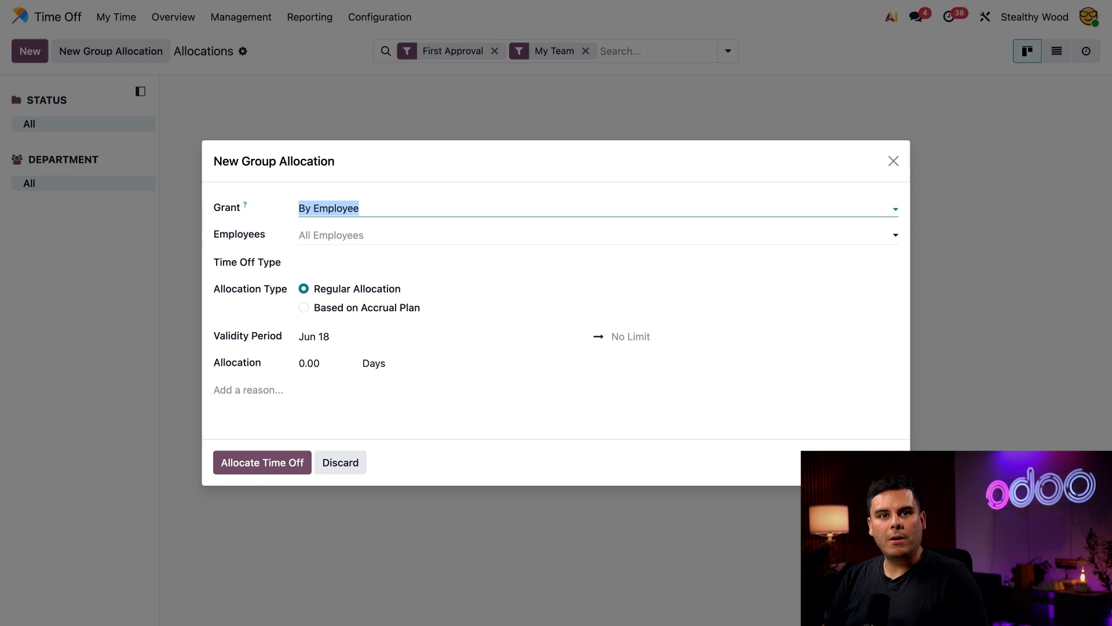
pyautogui.click(372, 232)
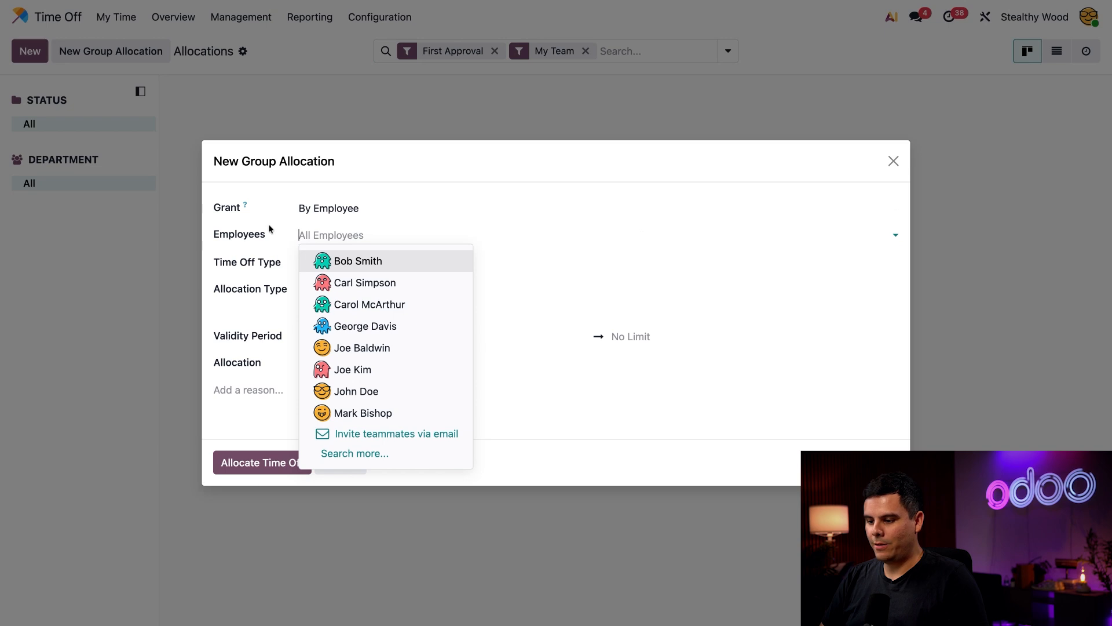
pyautogui.click(251, 229)
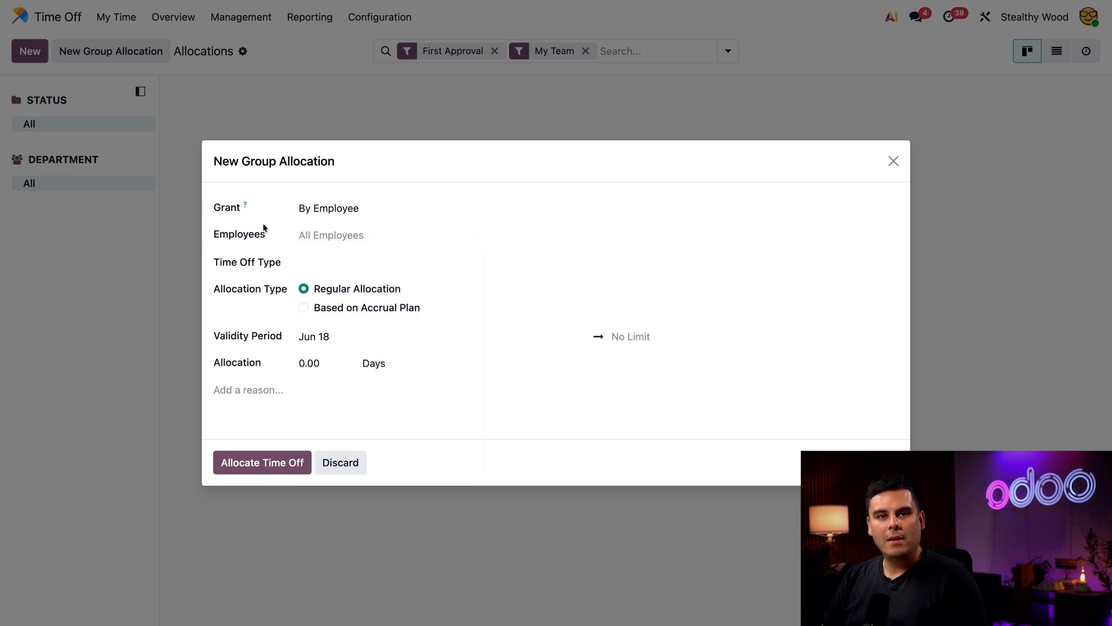
pyautogui.click(328, 265)
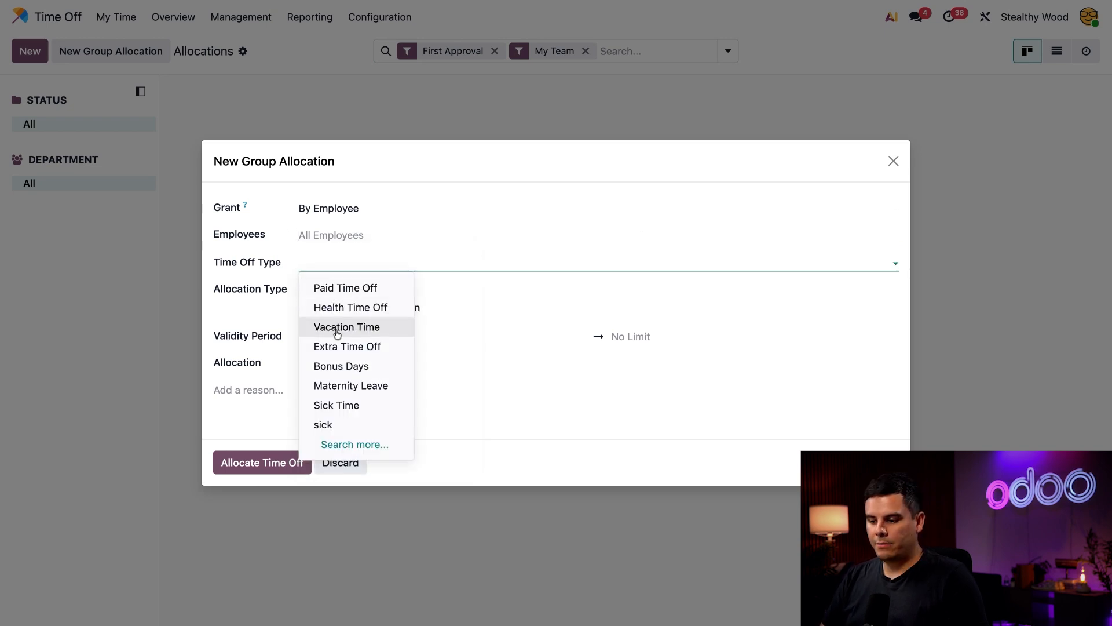
pyautogui.click(347, 308)
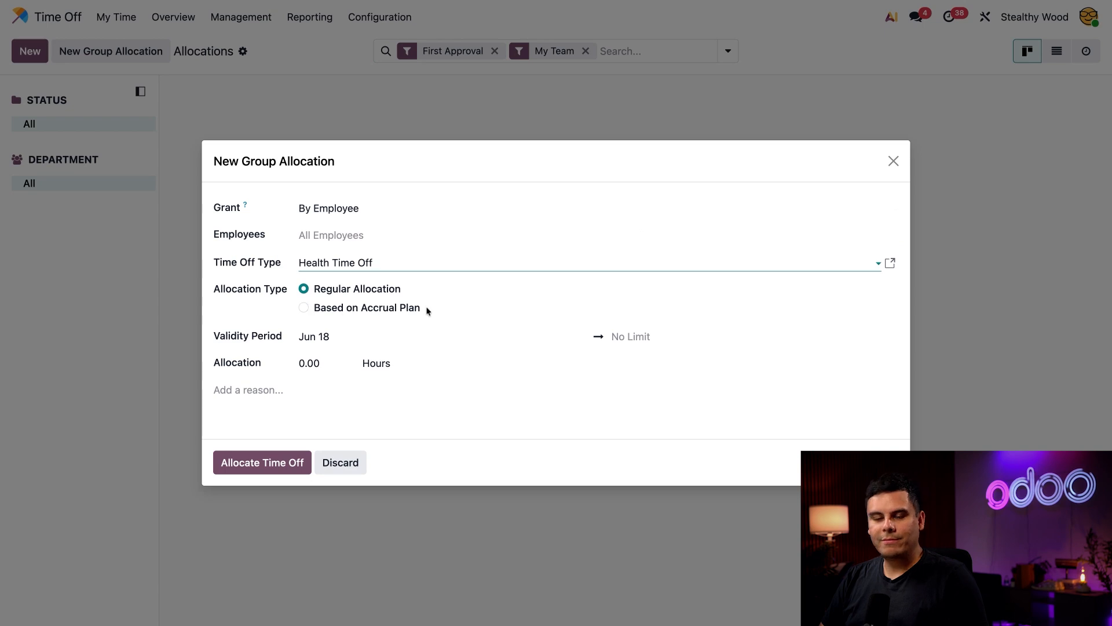
# - Set the group allocation's validity period to end on December 31, 2026
pyautogui.click(629, 342)
pyautogui.click(684, 369)
pyautogui.click(685, 370)
pyautogui.click(684, 370)
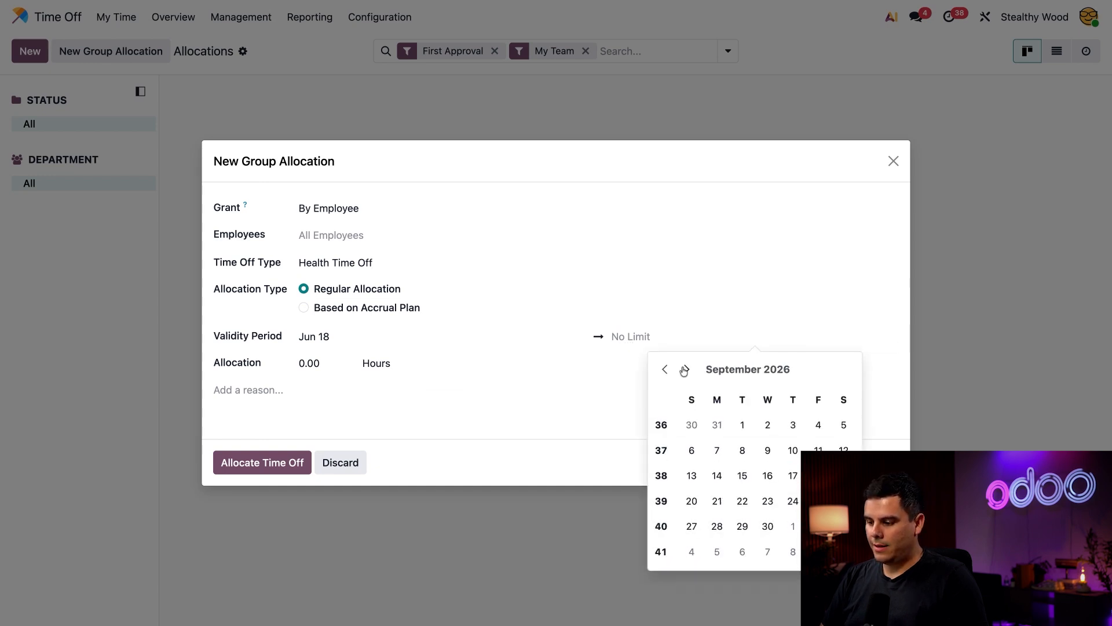
pyautogui.click(684, 369)
pyautogui.click(685, 370)
pyautogui.click(684, 370)
pyautogui.click(684, 370)
pyautogui.click(664, 369)
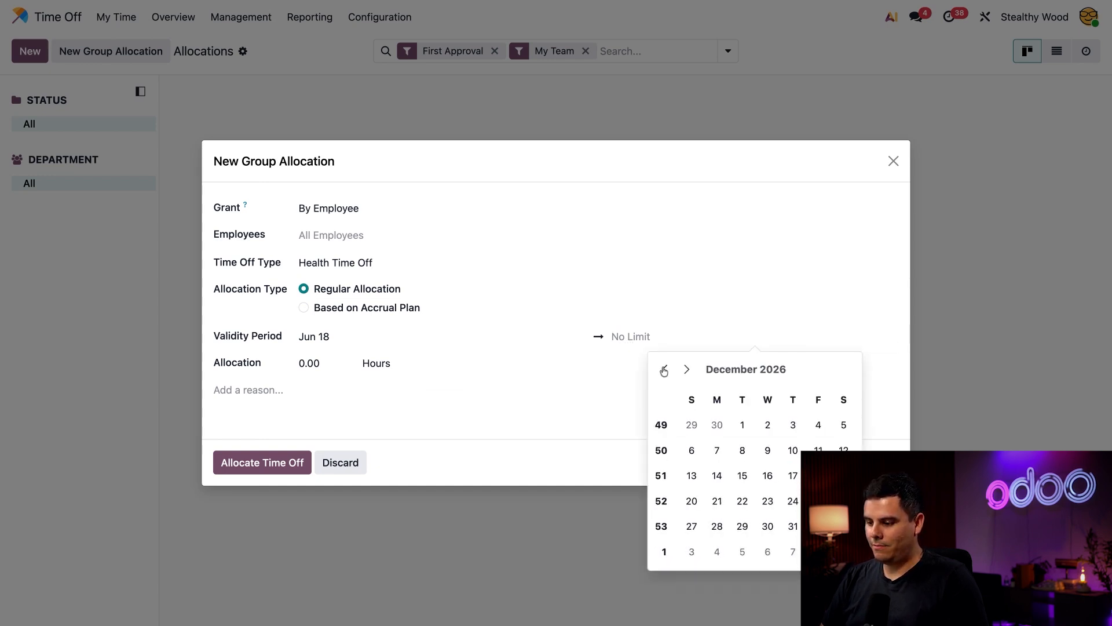
pyautogui.click(793, 526)
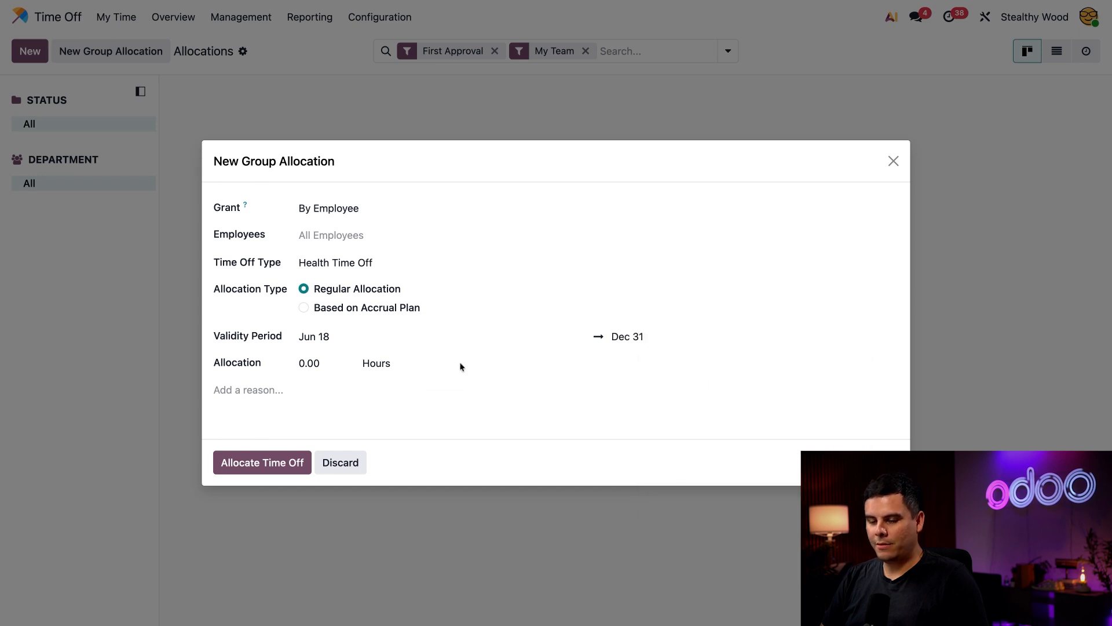
# - Set the group allocation amount to 40 hours
pyautogui.click(327, 361)
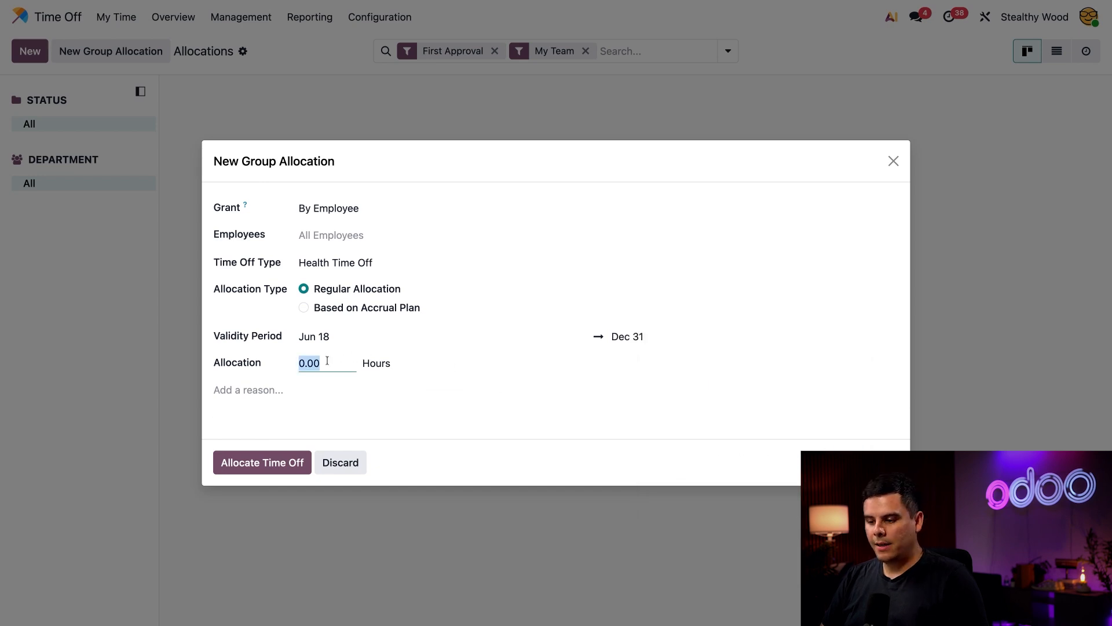
pyautogui.write('40')
pyautogui.click(475, 375)
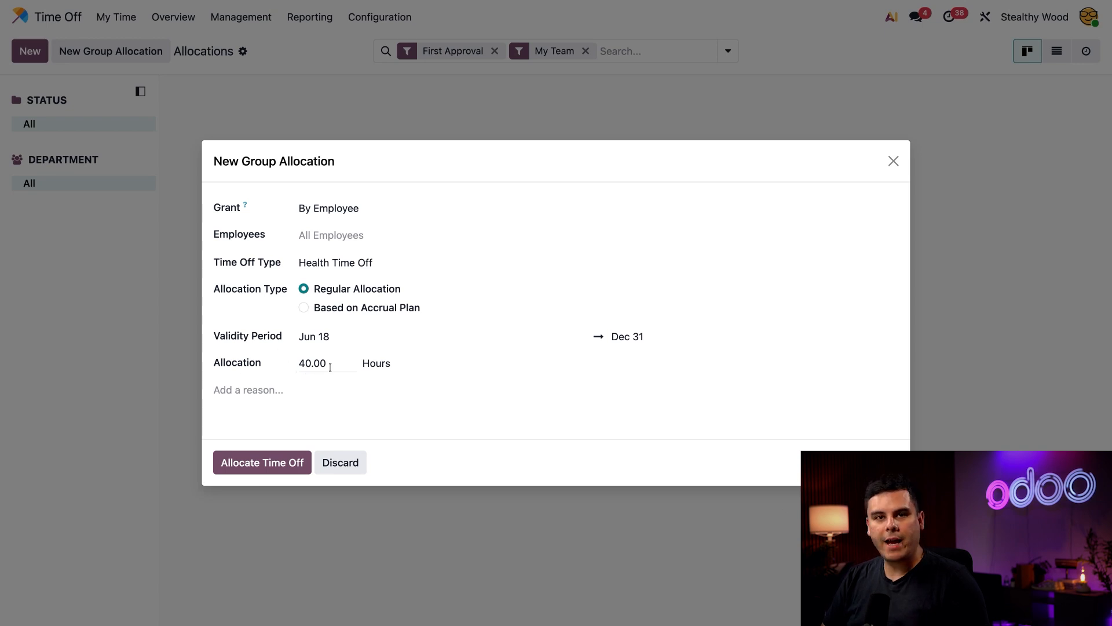
# - Add the reason "To get and stay healthy!!!!" and allocate the time off to the group
pyautogui.click(270, 392)
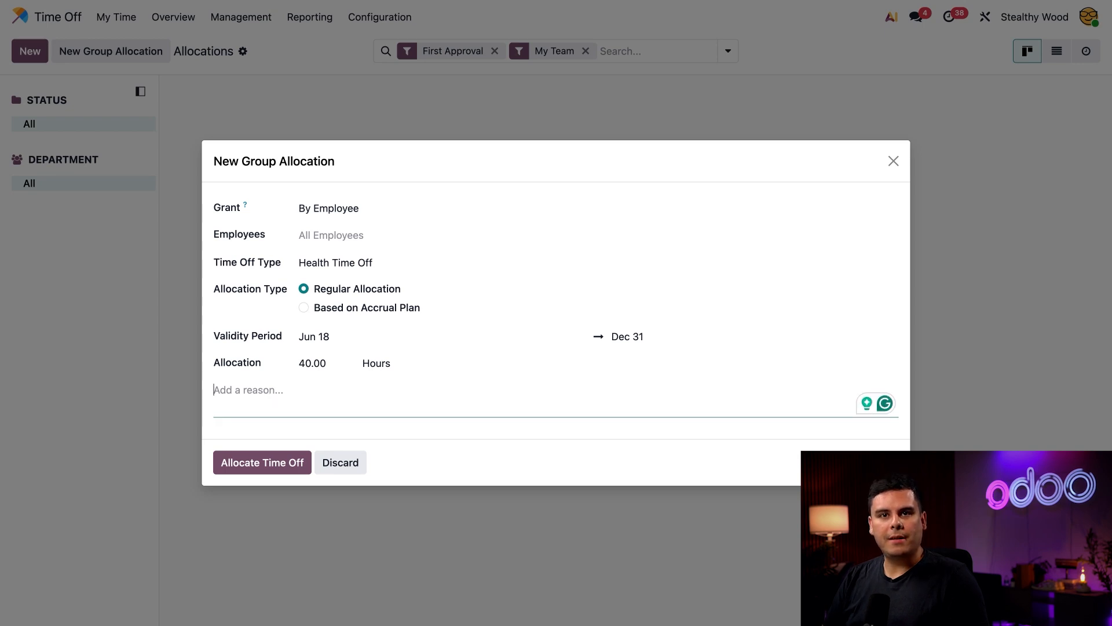
pyautogui.write('T')
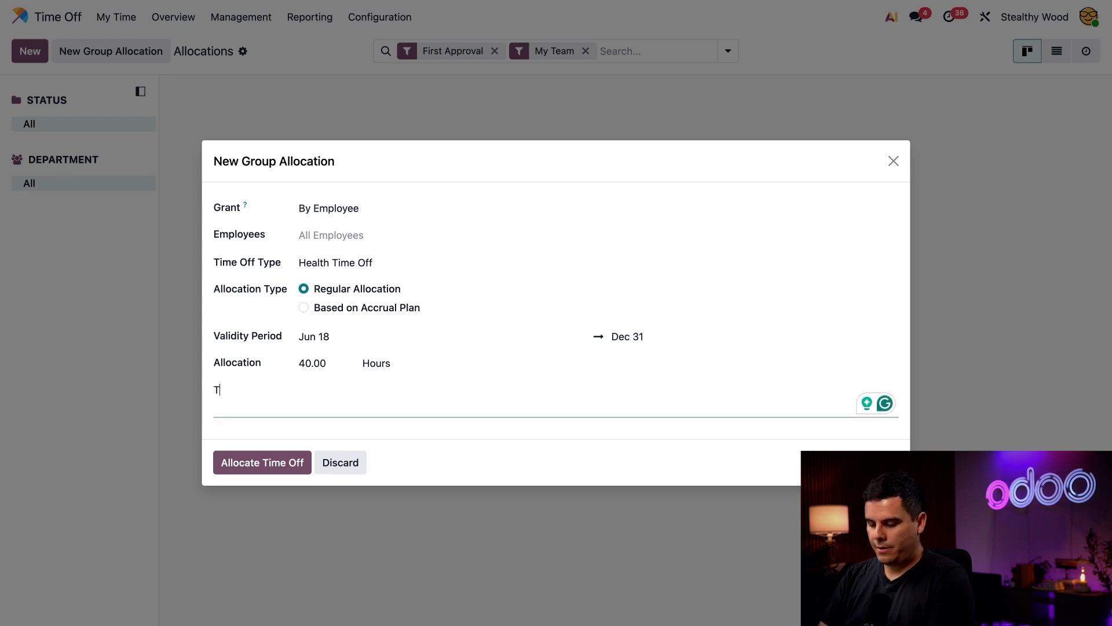
pyautogui.write('o get and')
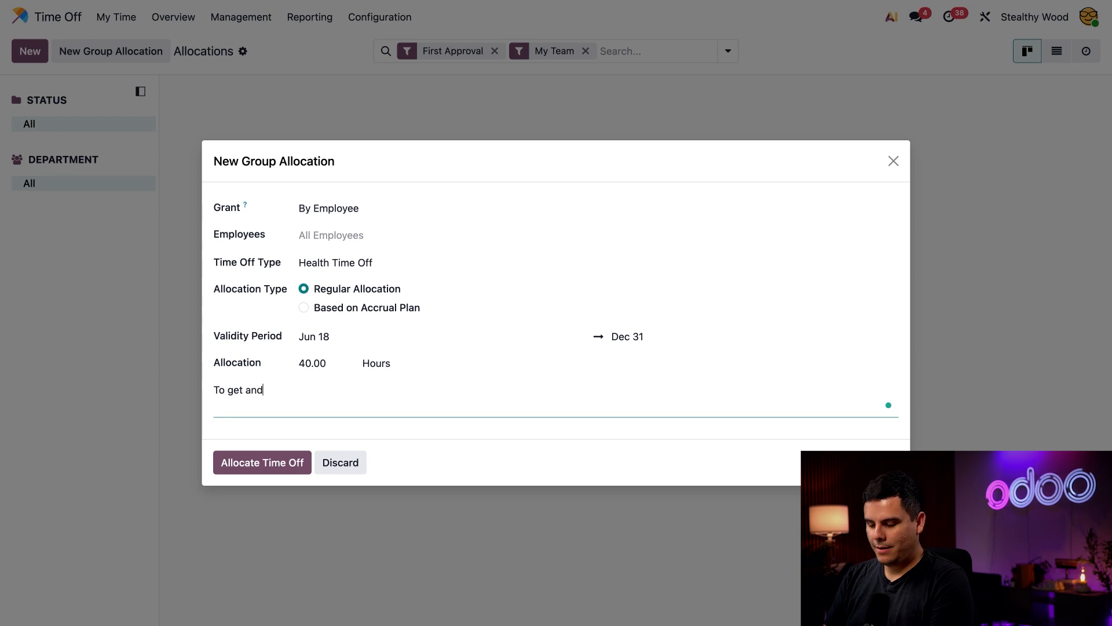
pyautogui.write(' stay healthy!!!!')
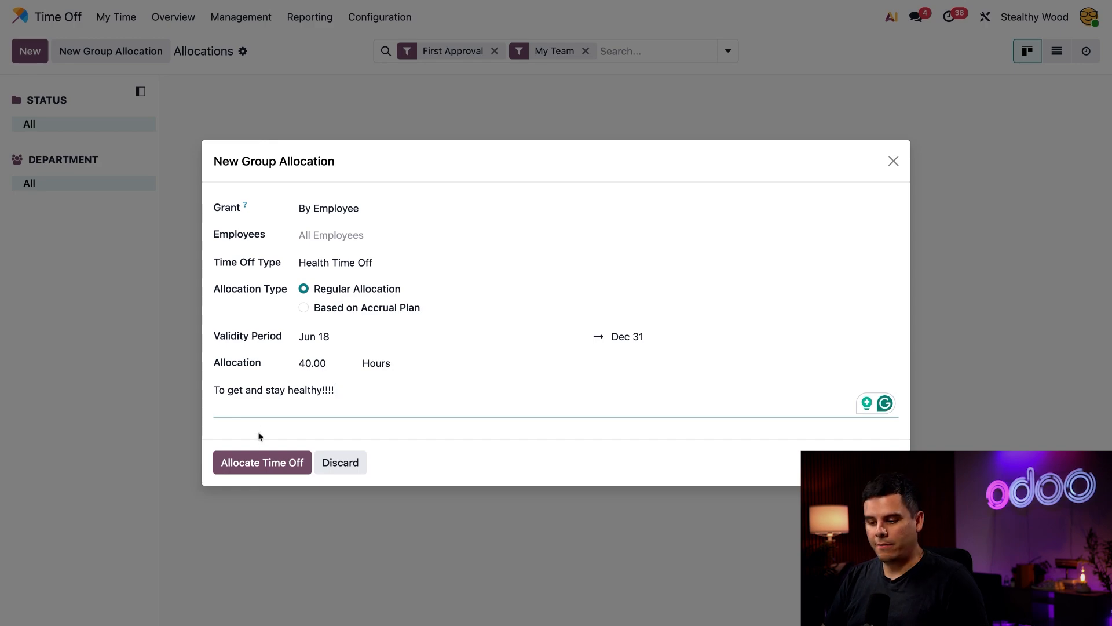
pyautogui.click(258, 461)
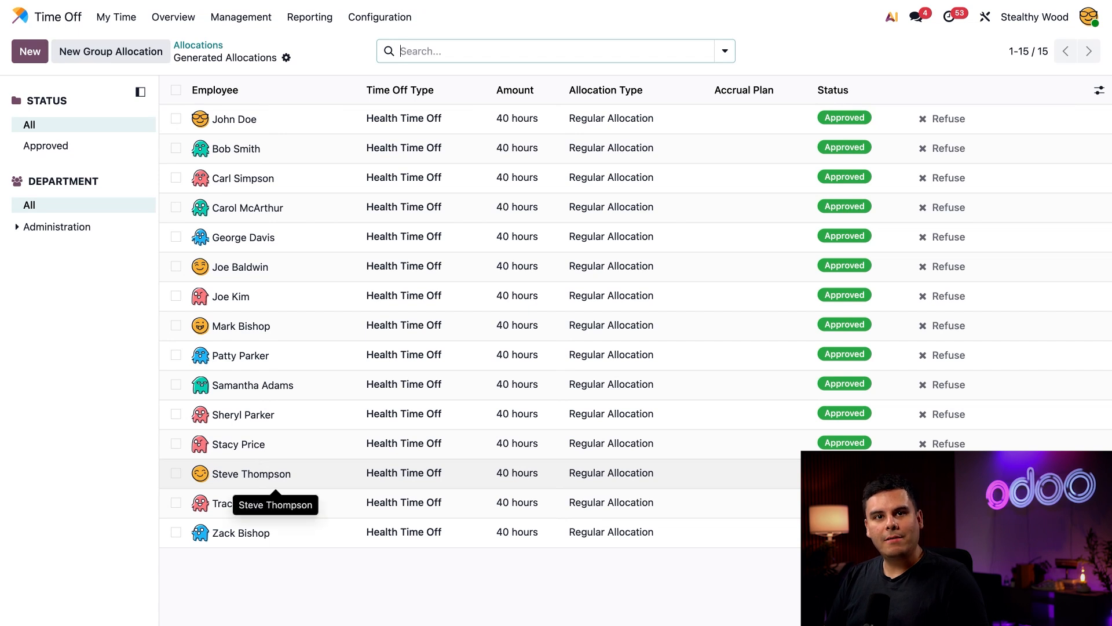